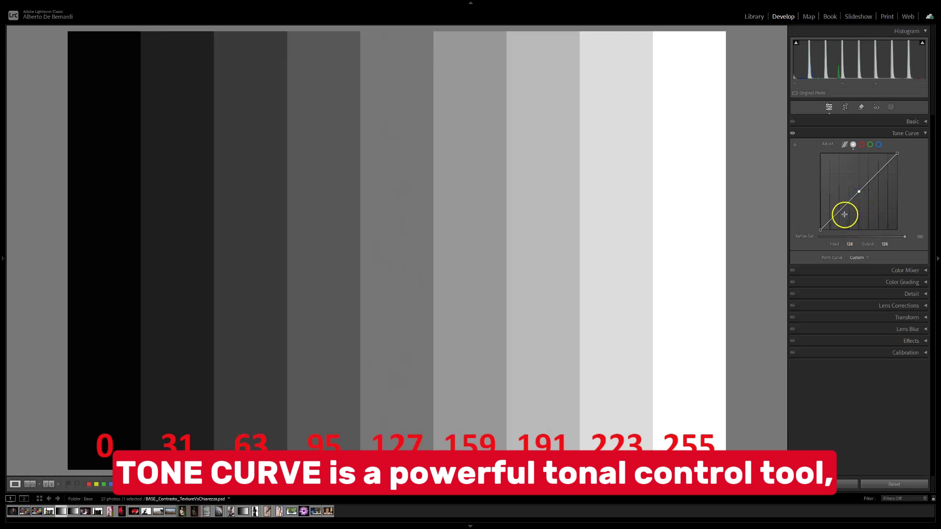
# Bend the tone curve to add contrast to the step chart, then flatten it back to linear
pyautogui.moveTo(841, 211); pyautogui.dragTo(875, 167)
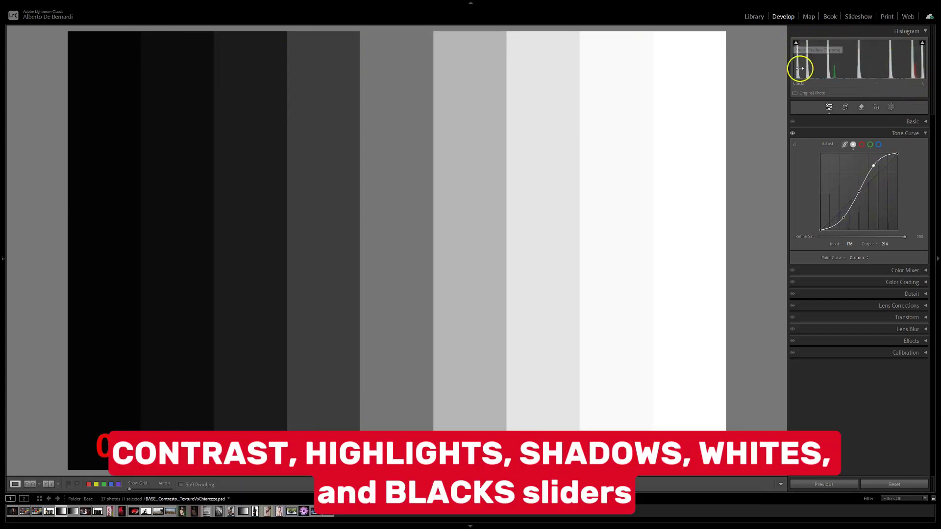
pyautogui.rightClick(844, 218)
pyautogui.click(874, 246)
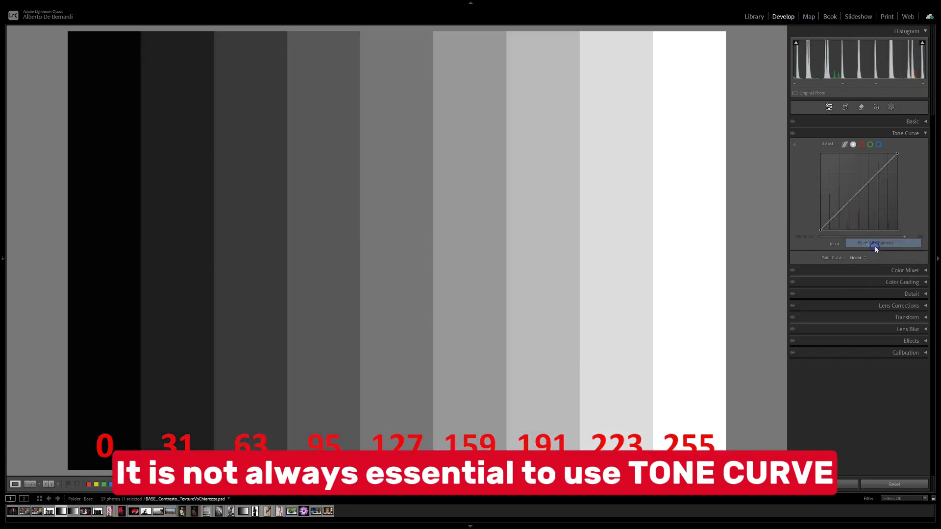
# Push Basic Contrast to +100 on the step chart, then reset it to 0
pyautogui.click(925, 121)
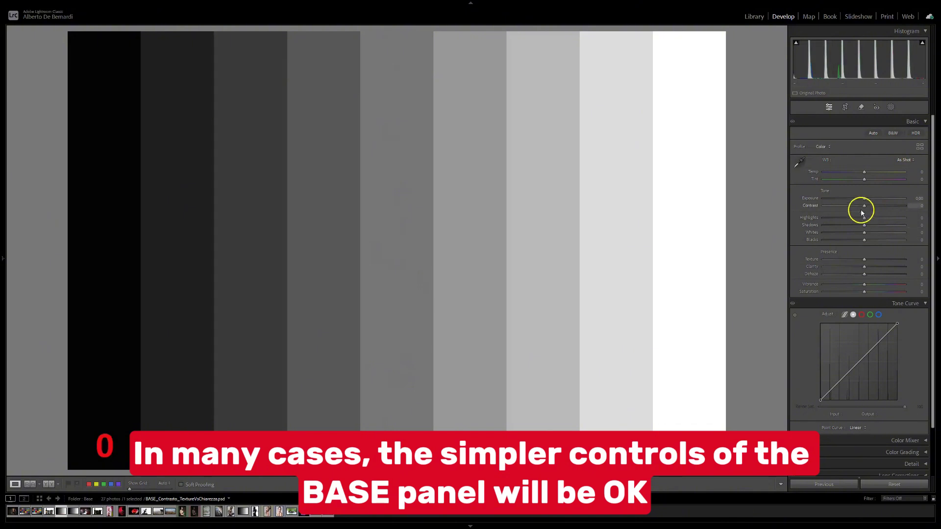
pyautogui.moveTo(881, 195); pyautogui.dragTo(936, 196)
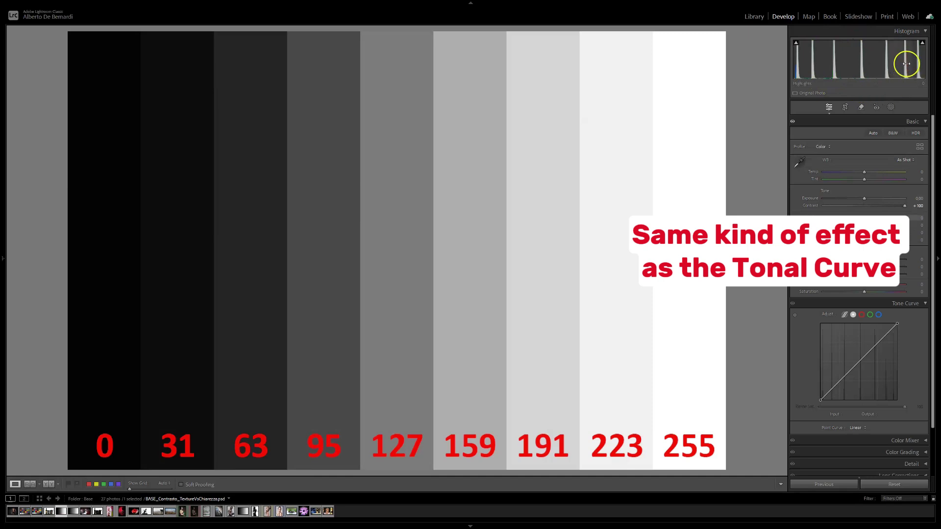
pyautogui.doubleClick(906, 205)
# Steepen the tone curve so the darkest bars go pure black and the lightest pure white
pyautogui.click(858, 362)
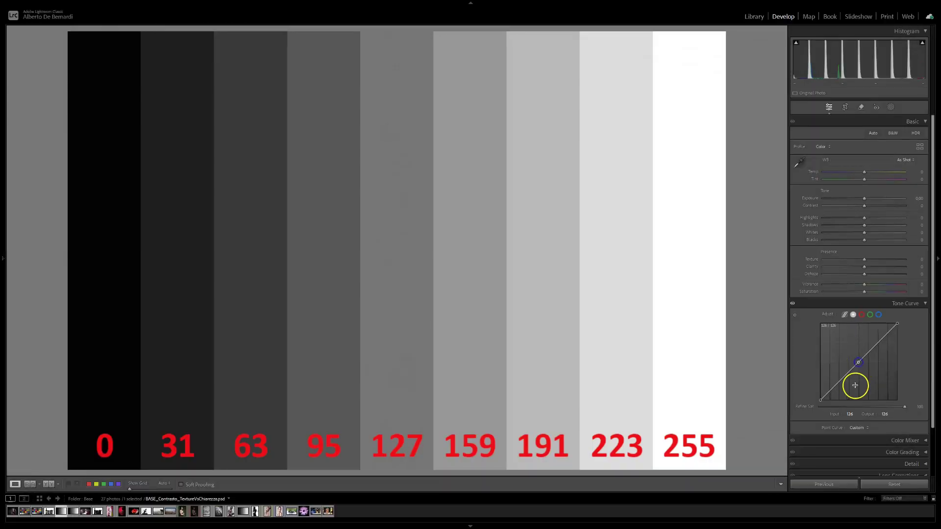
pyautogui.moveTo(841, 384); pyautogui.dragTo(841, 400)
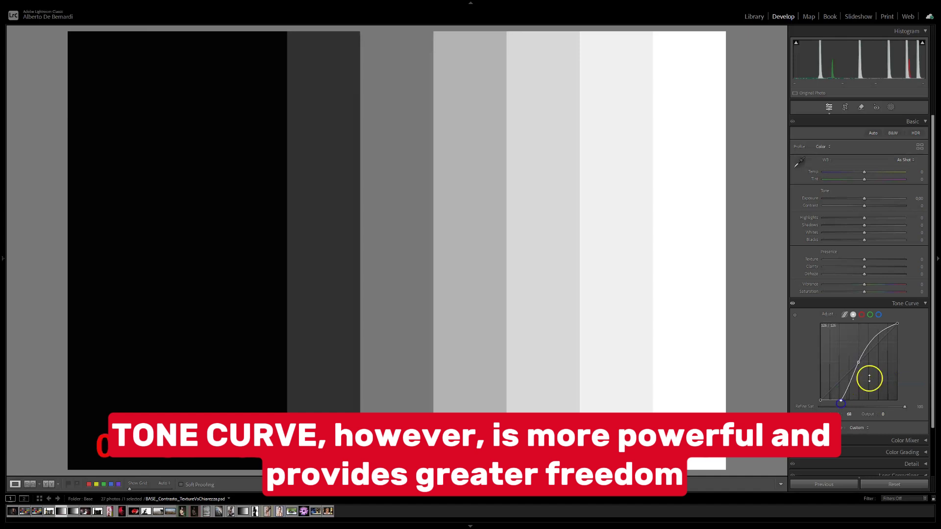
pyautogui.moveTo(877, 336); pyautogui.dragTo(879, 324)
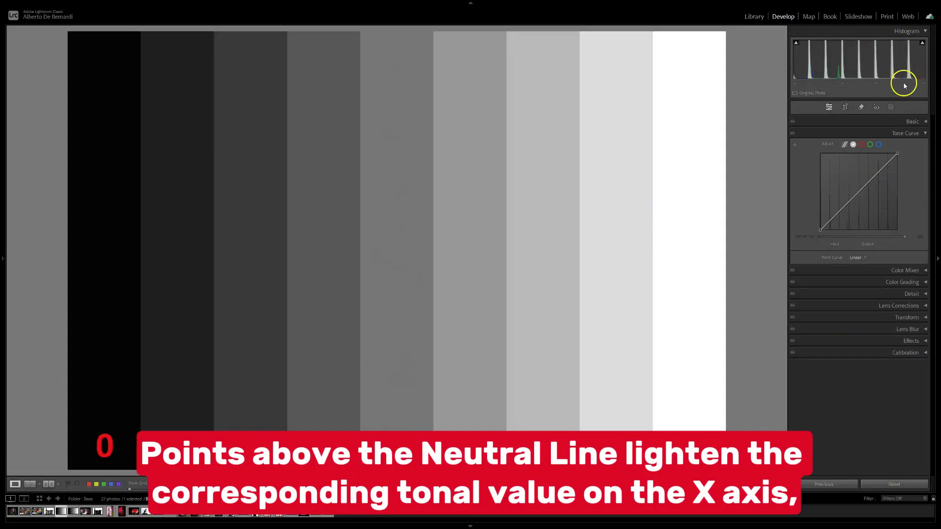
# Lift then lower the midtone curve point, then delete it to restore a straight curve
pyautogui.moveTo(859, 191); pyautogui.dragTo(858, 176)
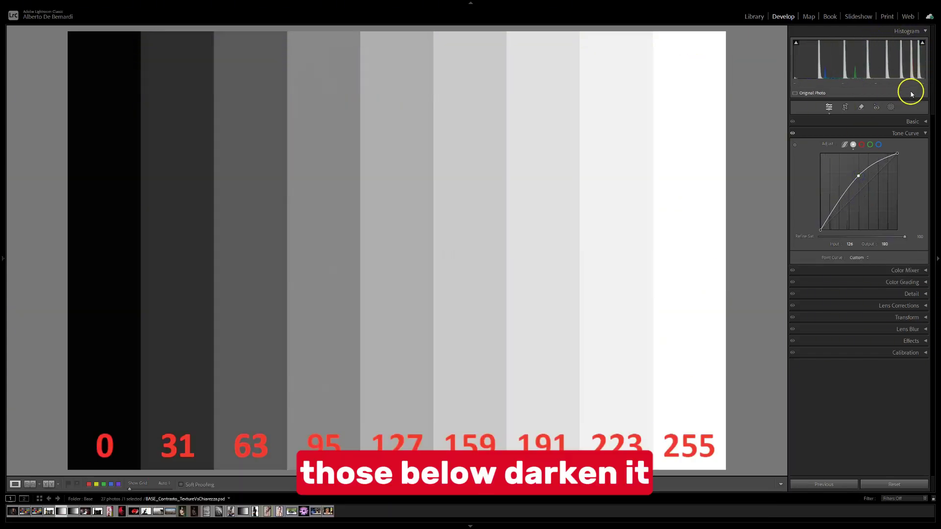
pyautogui.moveTo(859, 176); pyautogui.dragTo(858, 212)
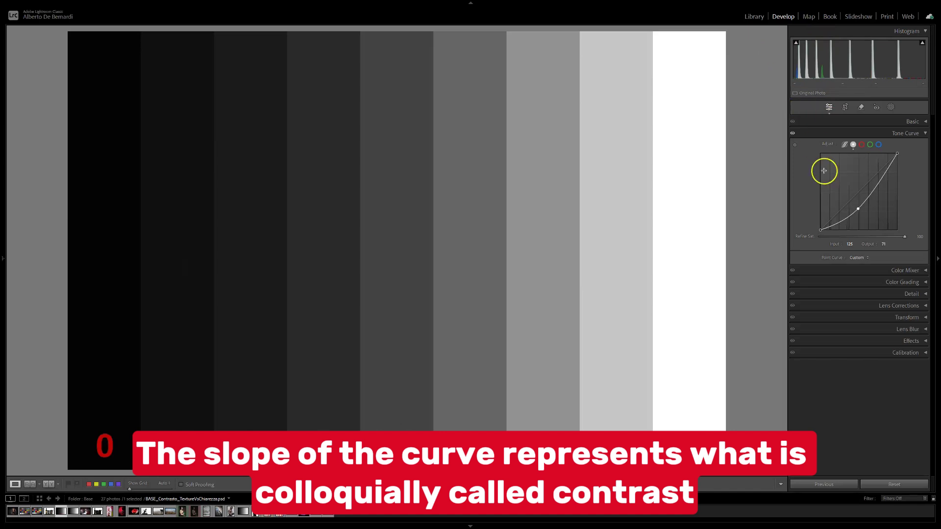
pyautogui.rightClick(858, 209)
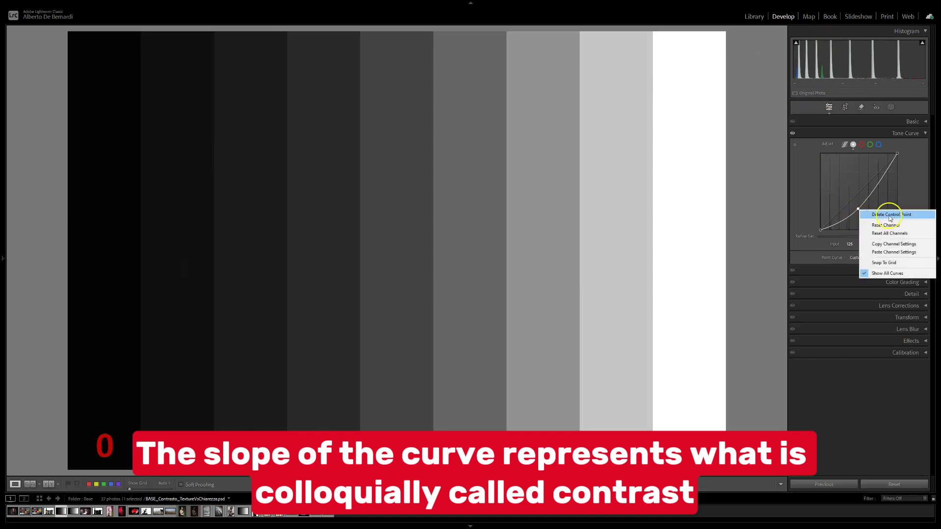
pyautogui.click(890, 215)
# Add a centre anchor point with Input 128 and Output 128
pyautogui.click(859, 192)
pyautogui.click(834, 262)
pyautogui.write('128')
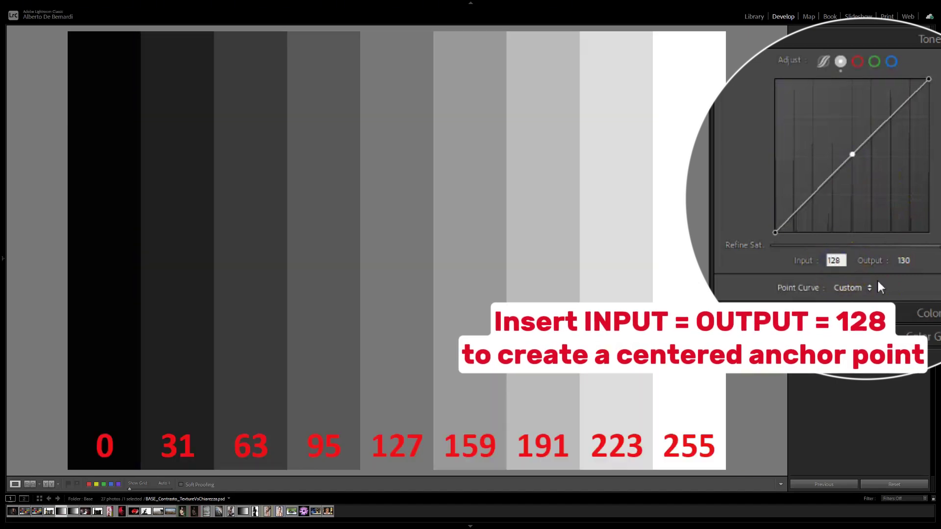
pyautogui.press('Tab')
pyautogui.write('128')
pyautogui.press('Return')
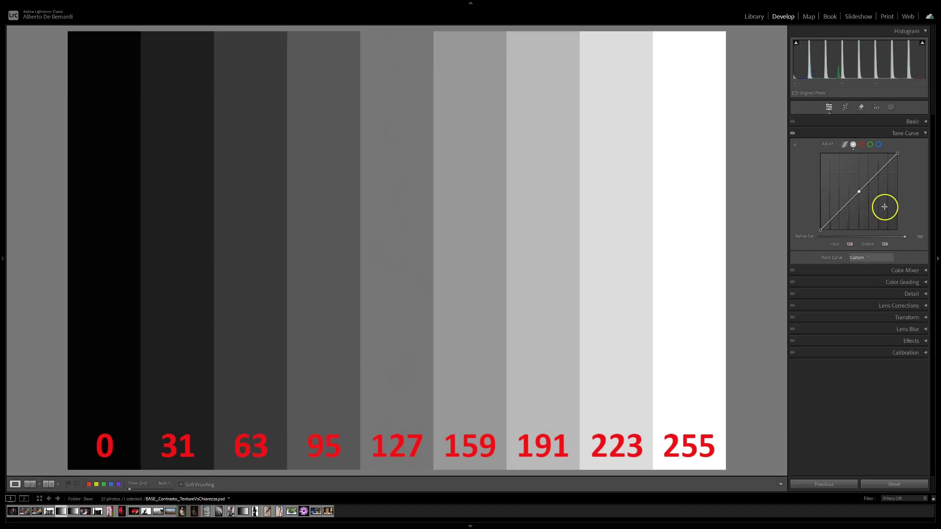
# Lower a shadow point and raise an upper point to 188/218, forming an S-curve
pyautogui.moveTo(844, 206); pyautogui.dragTo(846, 219)
pyautogui.moveTo(878, 184); pyautogui.dragTo(878, 165)
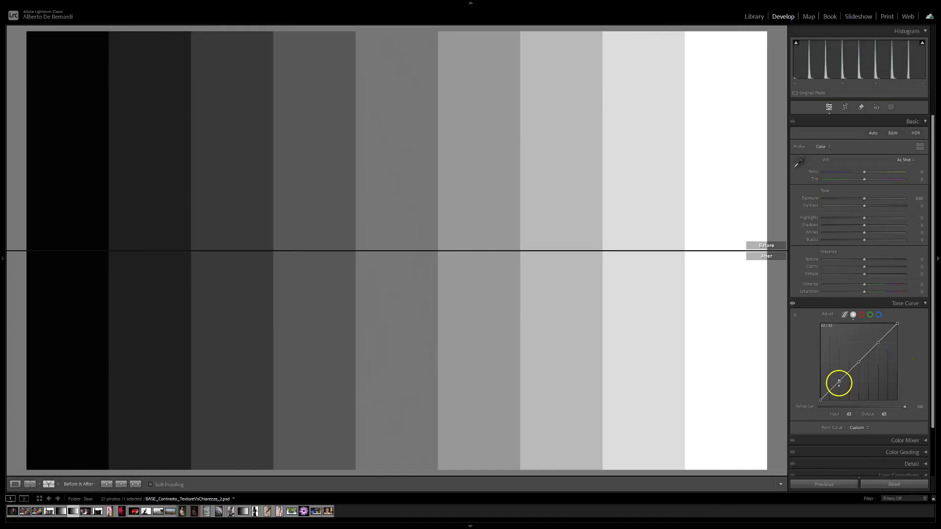
# Compare S and inverted-S curves in Before/After, set Contrast to -100, then switch to Parametric mode
pyautogui.moveTo(838, 383); pyautogui.dragTo(838, 390)
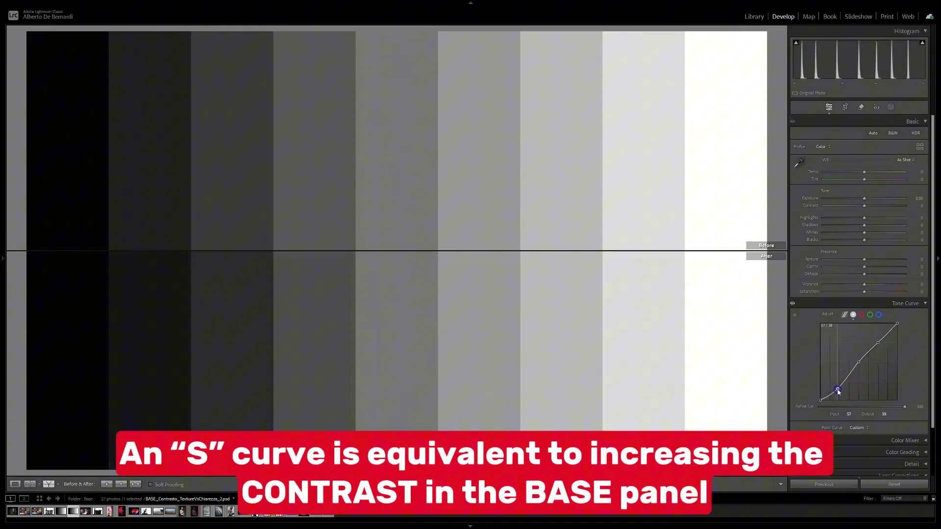
pyautogui.moveTo(878, 342); pyautogui.dragTo(878, 337)
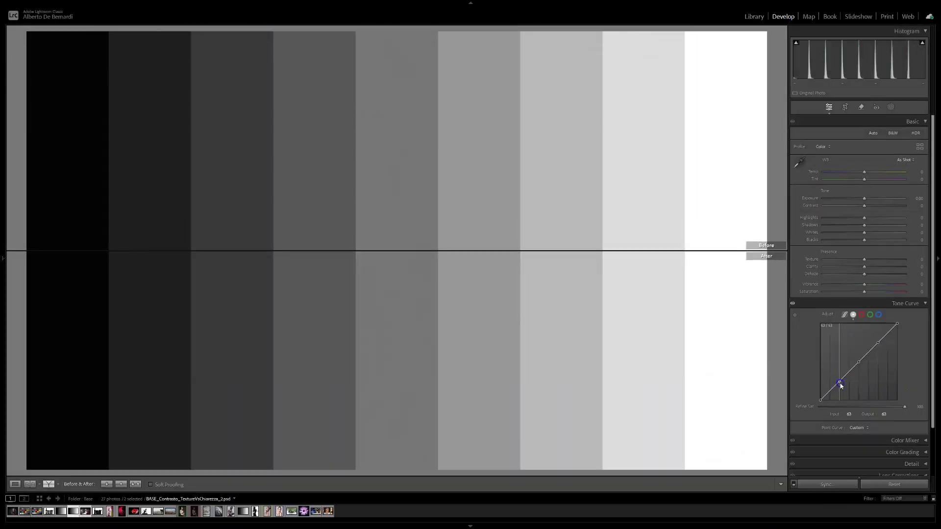
pyautogui.moveTo(839, 384); pyautogui.dragTo(837, 376)
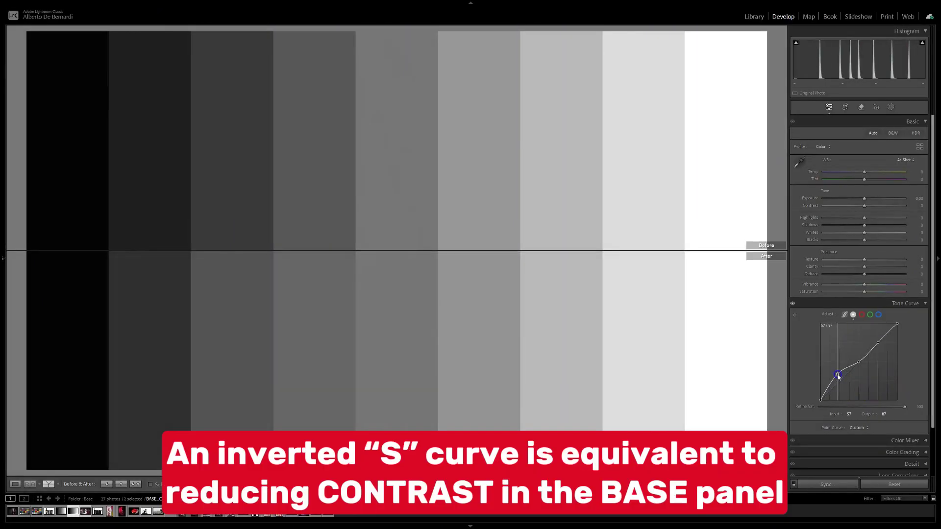
pyautogui.moveTo(877, 343); pyautogui.dragTo(882, 352)
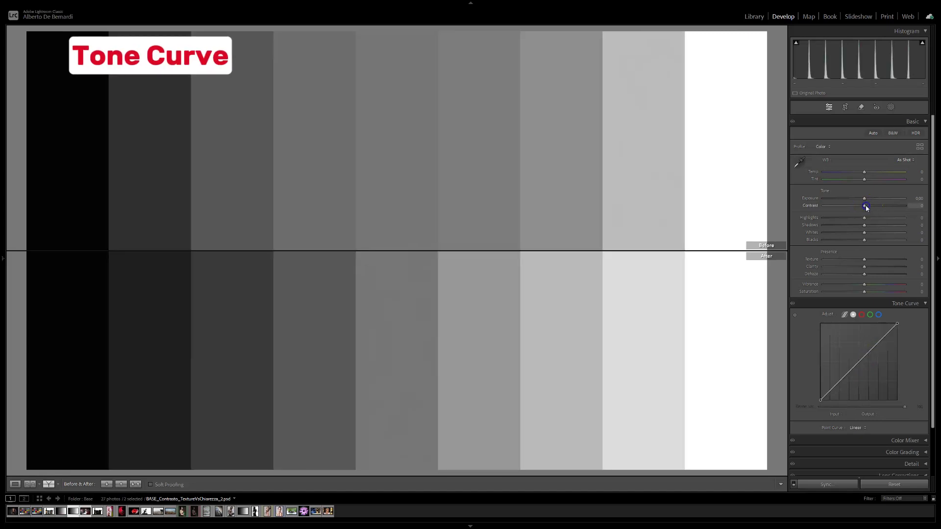
pyautogui.moveTo(866, 207); pyautogui.dragTo(797, 205)
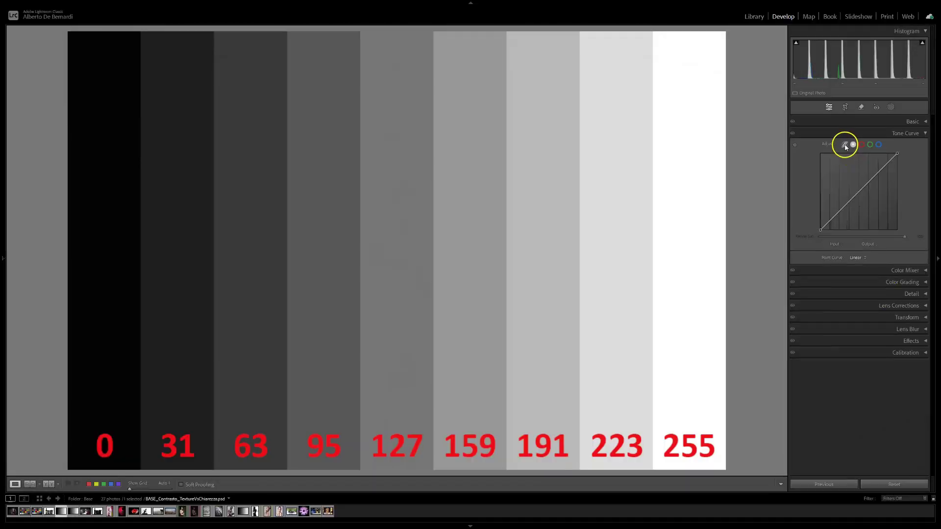
pyautogui.click(844, 145)
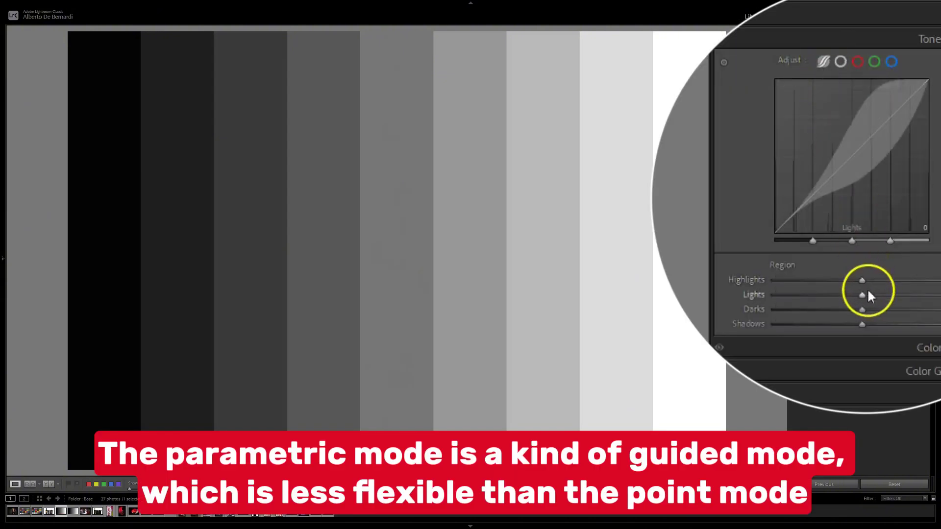
pyautogui.moveTo(861, 281)
pyautogui.moveTo(861, 281); pyautogui.dragTo(798, 288)
pyautogui.doubleClick(775, 279)
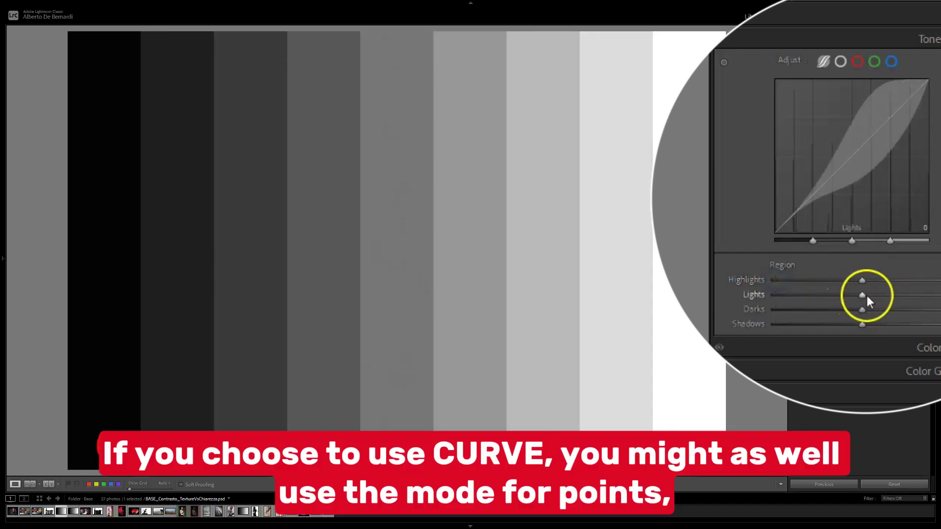
pyautogui.moveTo(862, 294); pyautogui.dragTo(939, 294)
pyautogui.doubleClick(766, 295)
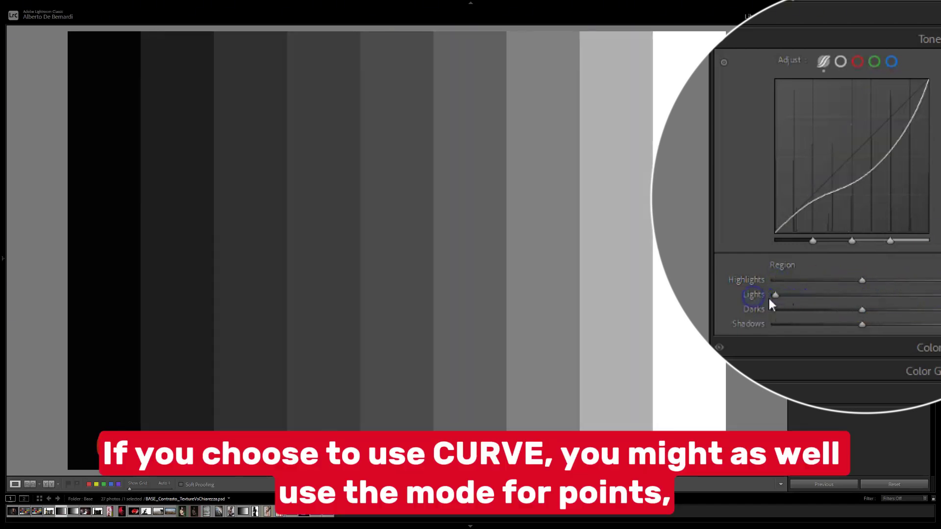
pyautogui.moveTo(863, 308); pyautogui.dragTo(766, 311)
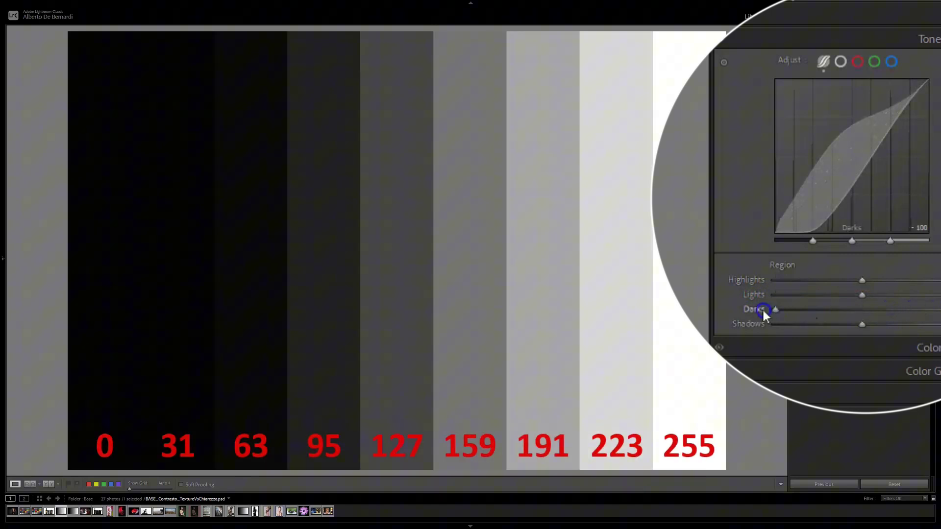
pyautogui.doubleClick(774, 309)
pyautogui.moveTo(862, 324); pyautogui.dragTo(774, 325)
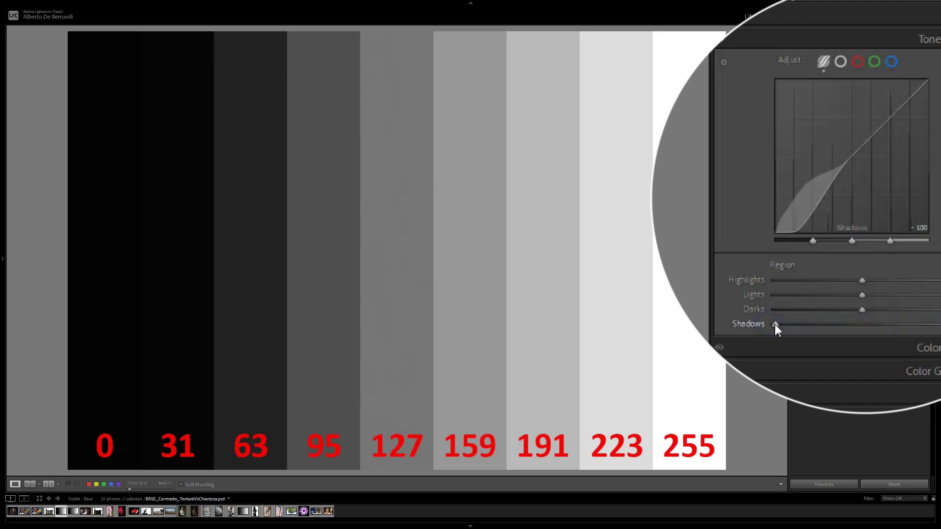
pyautogui.doubleClick(819, 276)
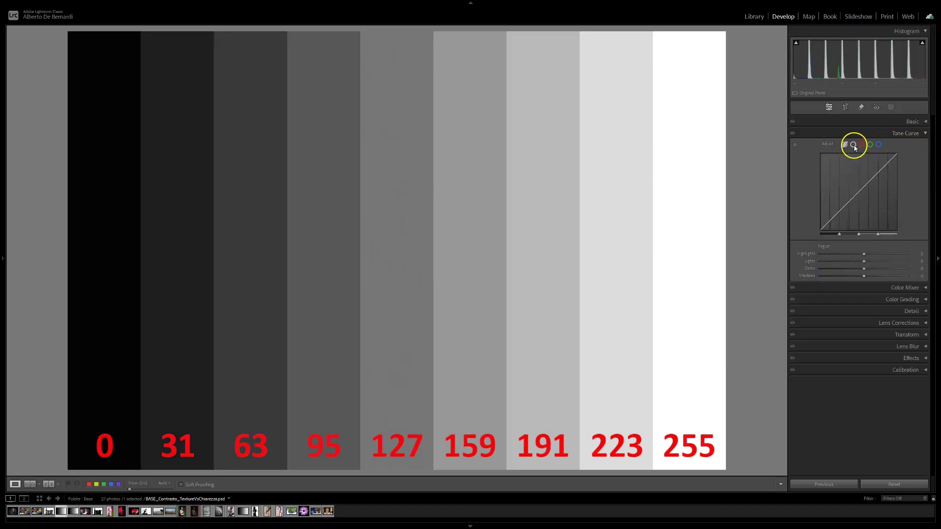
# Return to point mode, view the Red, Green and Blue curves, then add middle and dark points on RGB
pyautogui.click(840, 62)
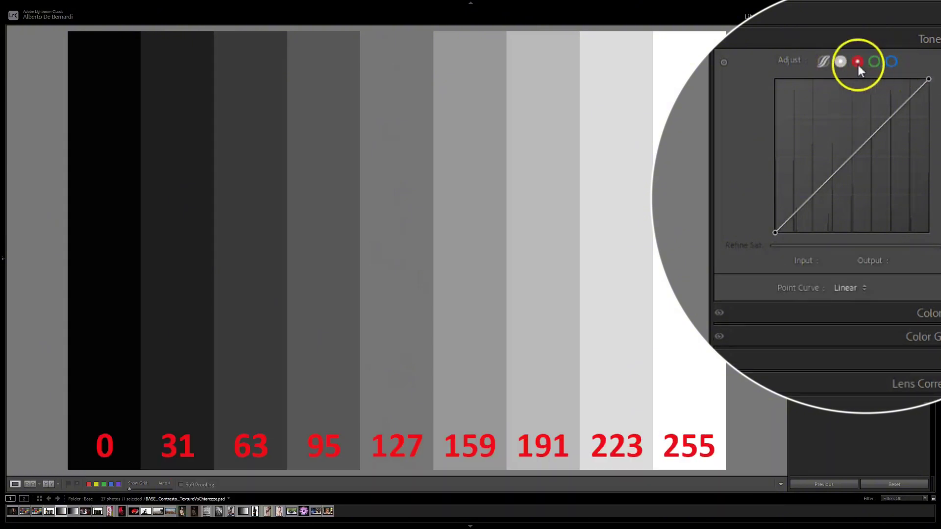
pyautogui.click(857, 63)
pyautogui.click(874, 63)
pyautogui.click(891, 62)
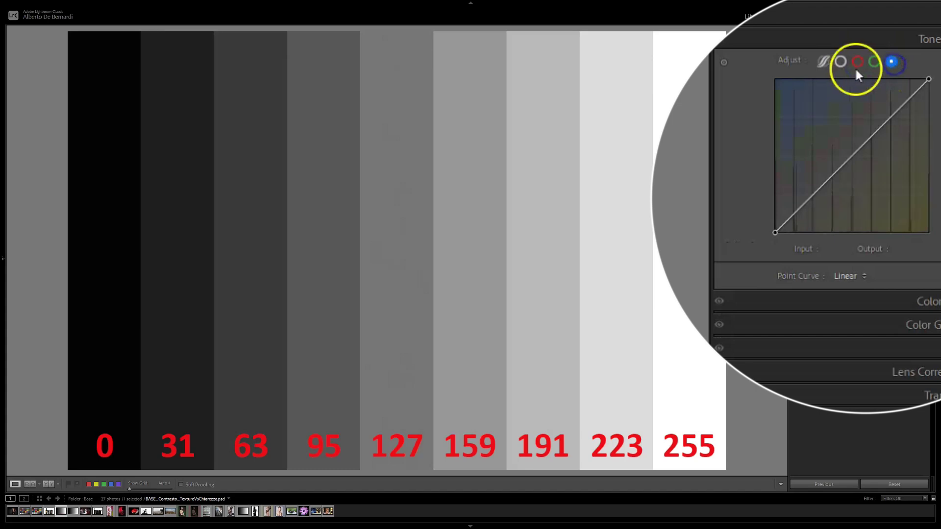
pyautogui.click(841, 63)
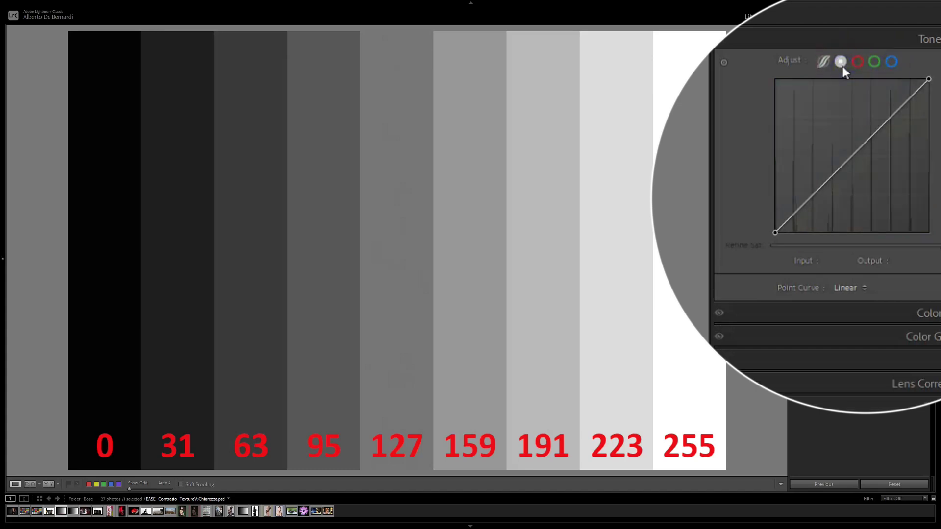
pyautogui.click(859, 192)
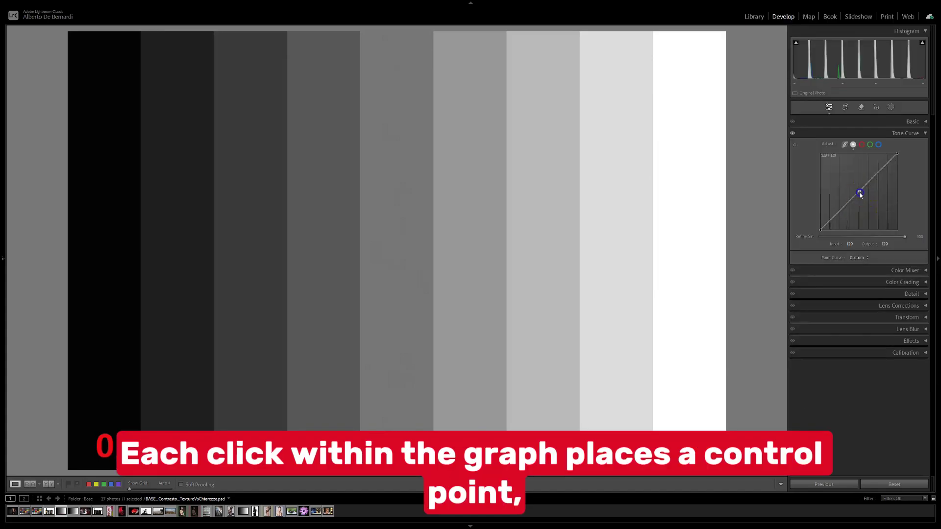
pyautogui.click(841, 212)
# Add a light-tone point, lower the shadow point, then reset all tone curve channels to linear
pyautogui.click(881, 170)
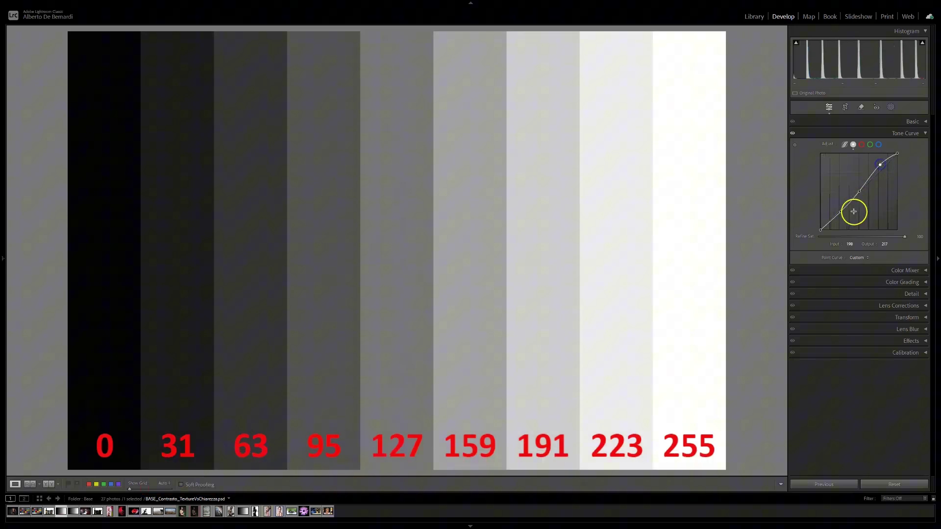
pyautogui.moveTo(841, 212); pyautogui.dragTo(843, 218)
pyautogui.rightClick(843, 219)
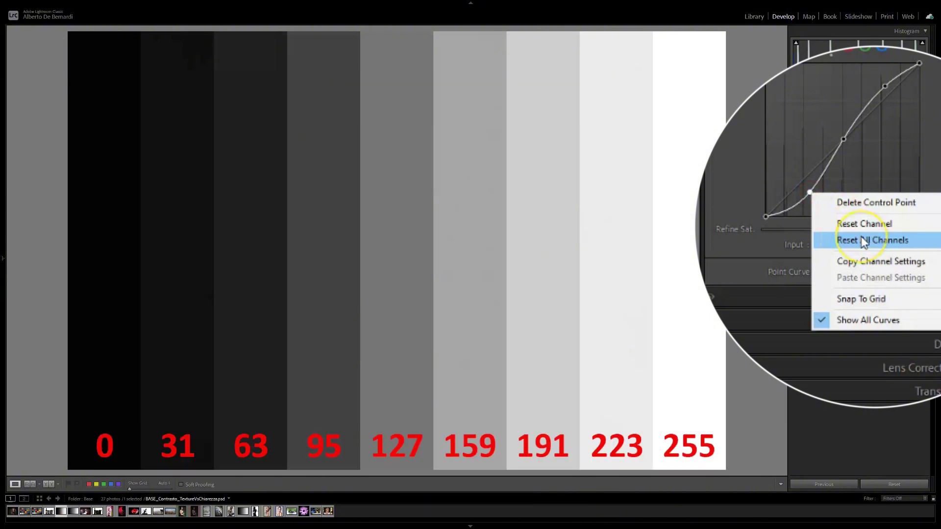
pyautogui.click(863, 241)
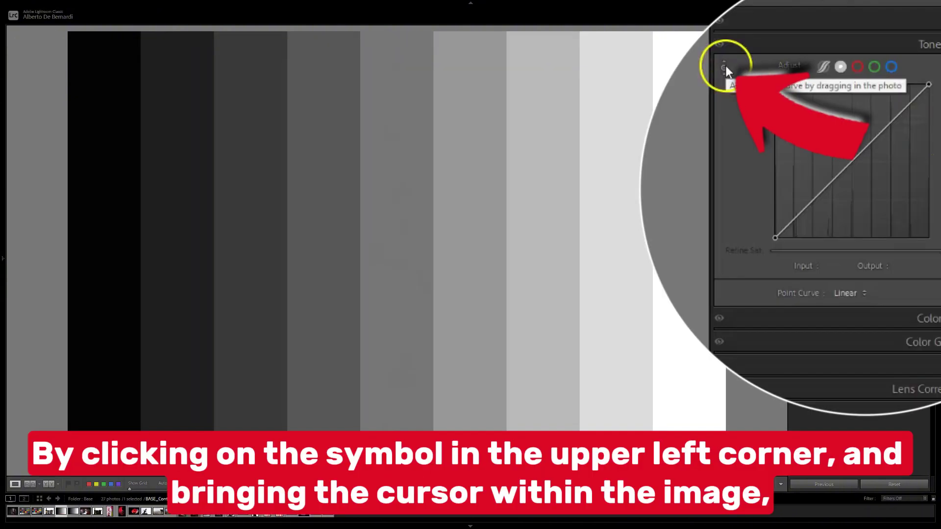
pyautogui.click(725, 66)
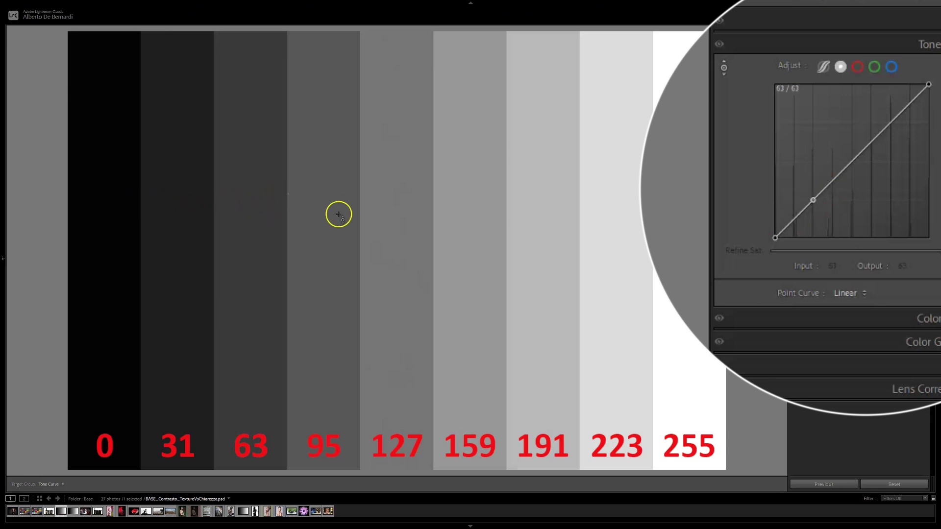
pyautogui.click(395, 214)
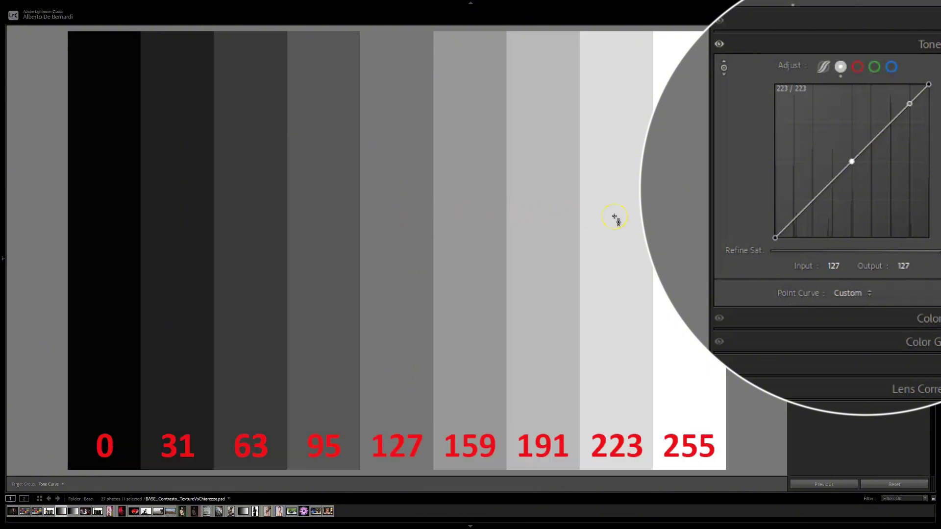
pyautogui.click(546, 215)
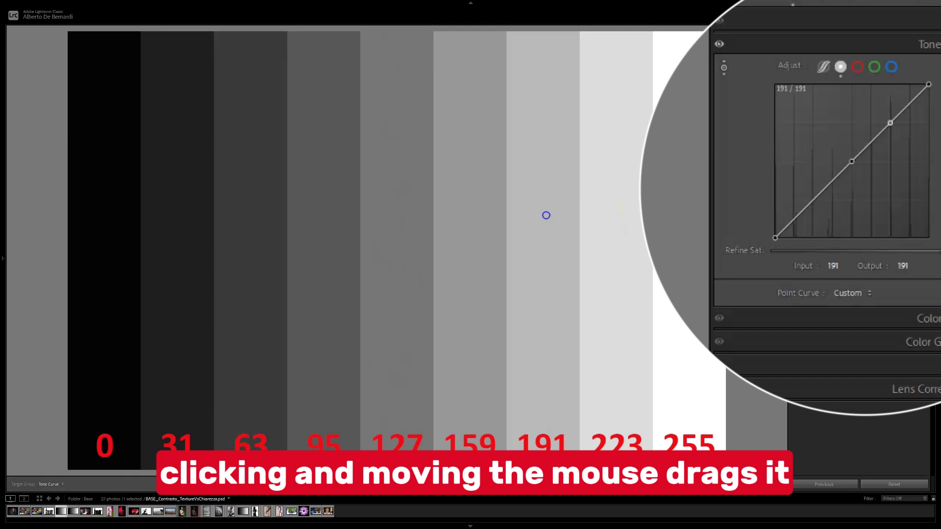
pyautogui.moveTo(546, 215); pyautogui.dragTo(545, 202)
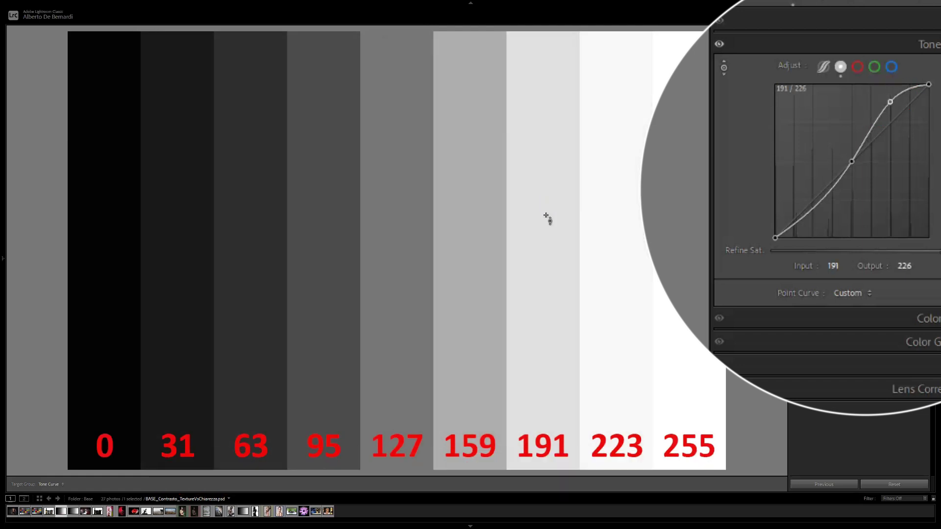
pyautogui.moveTo(241, 231); pyautogui.dragTo(241, 235)
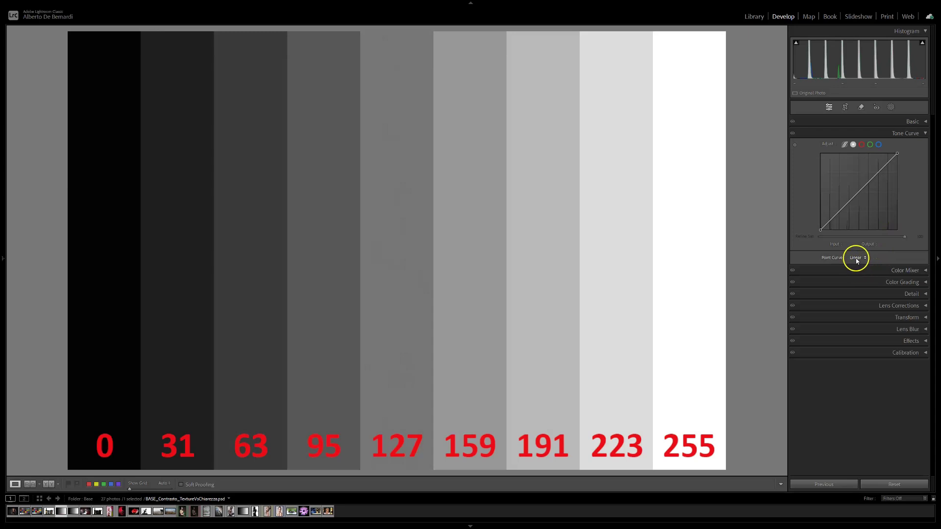
# Try the Medium Contrast and Strong Contrast point curve presets on the step chart
pyautogui.click(856, 259)
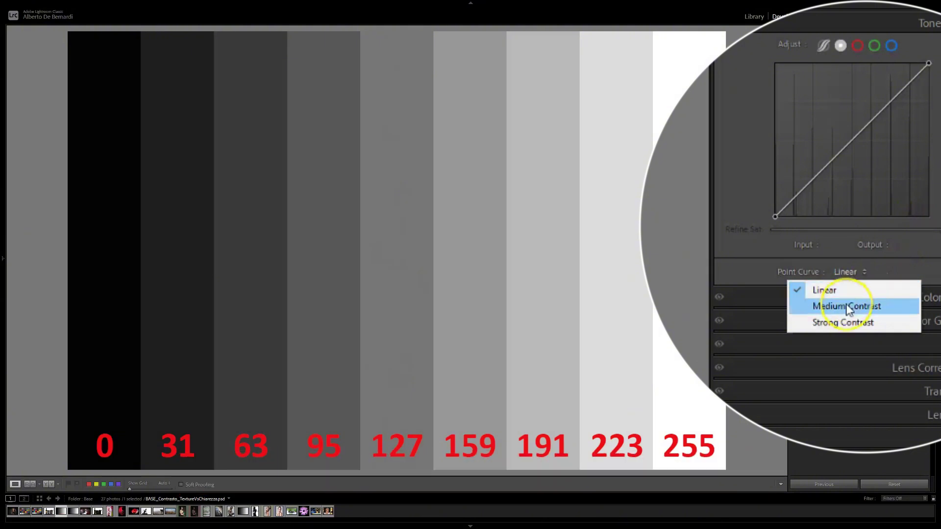
pyautogui.click(847, 305)
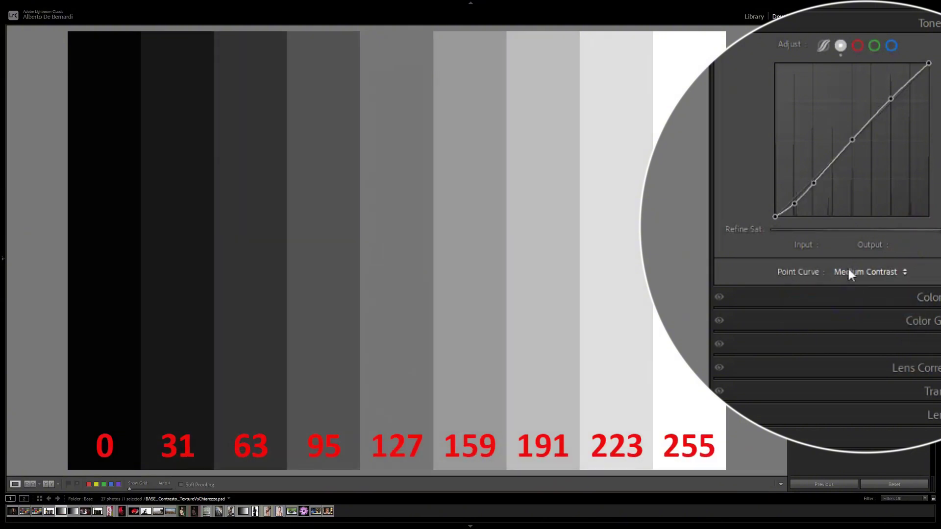
pyautogui.click(848, 272)
pyautogui.click(848, 323)
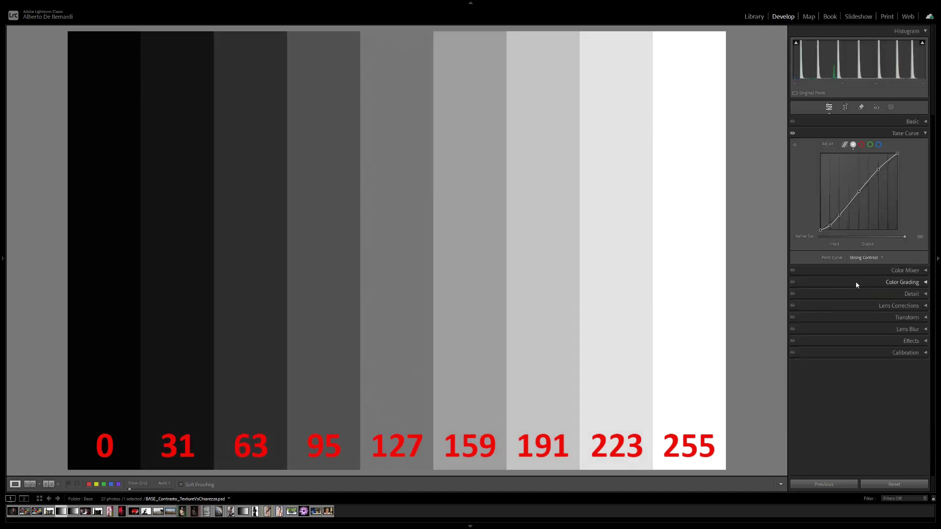
# Lower the dark anchor, then reset the curve to Linear and add a point at 165
pyautogui.click(841, 216)
pyautogui.moveTo(840, 217); pyautogui.dragTo(831, 230)
pyautogui.click(879, 169)
pyautogui.click(856, 258)
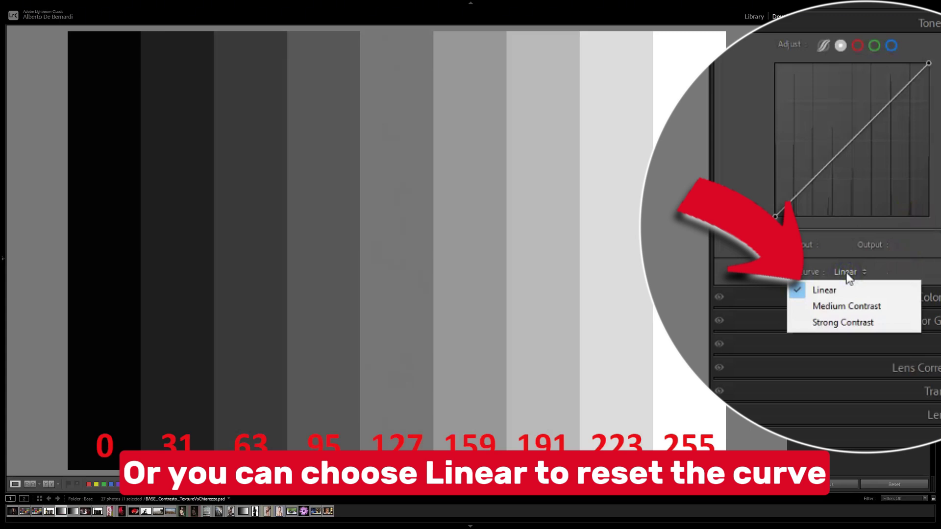
pyautogui.click(846, 244)
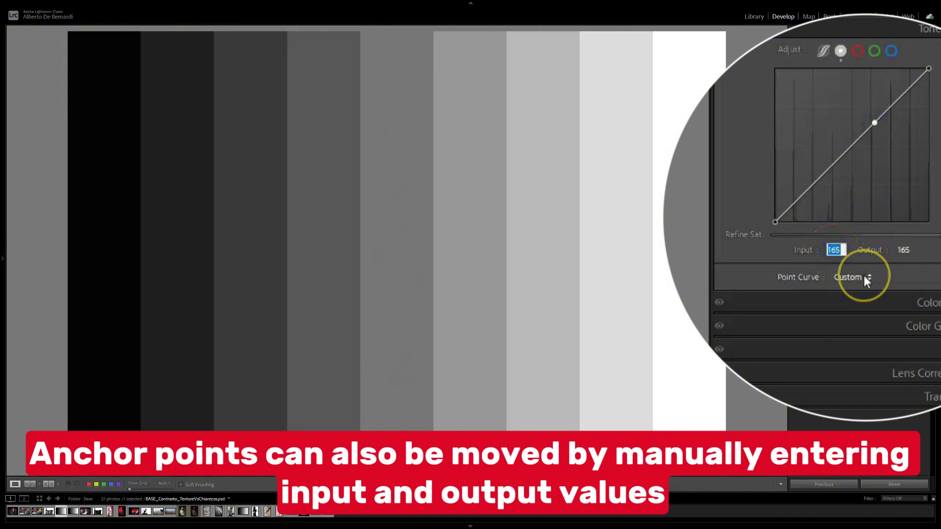
# Set the curve point to Input 128 and Output 100
pyautogui.write('128')
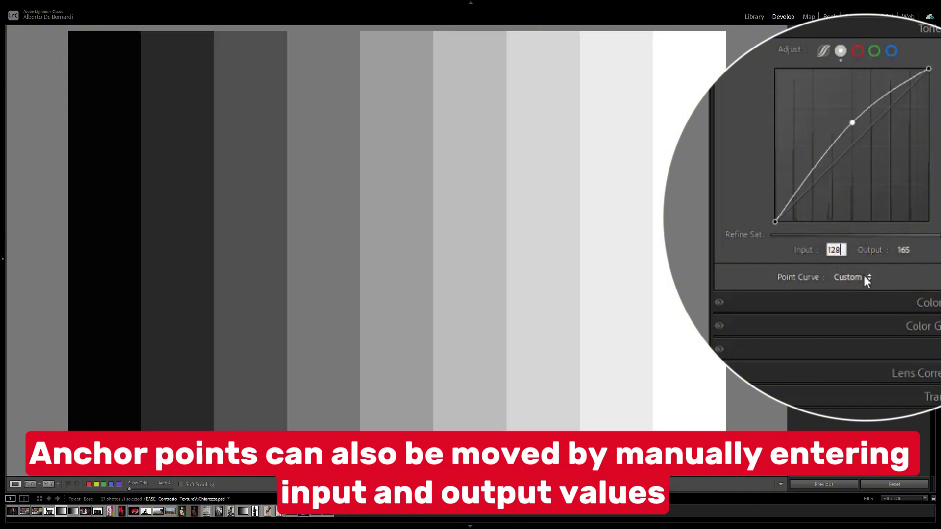
pyautogui.click(904, 250)
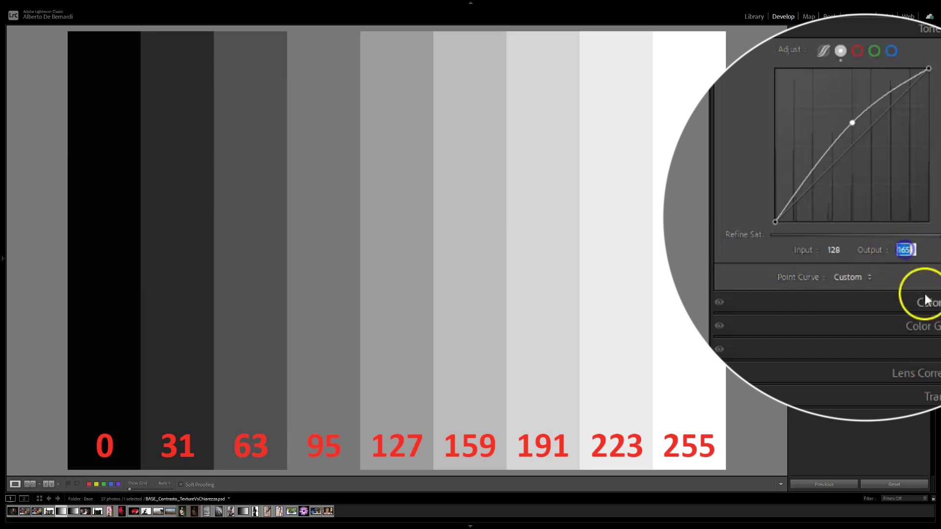
pyautogui.write('200')
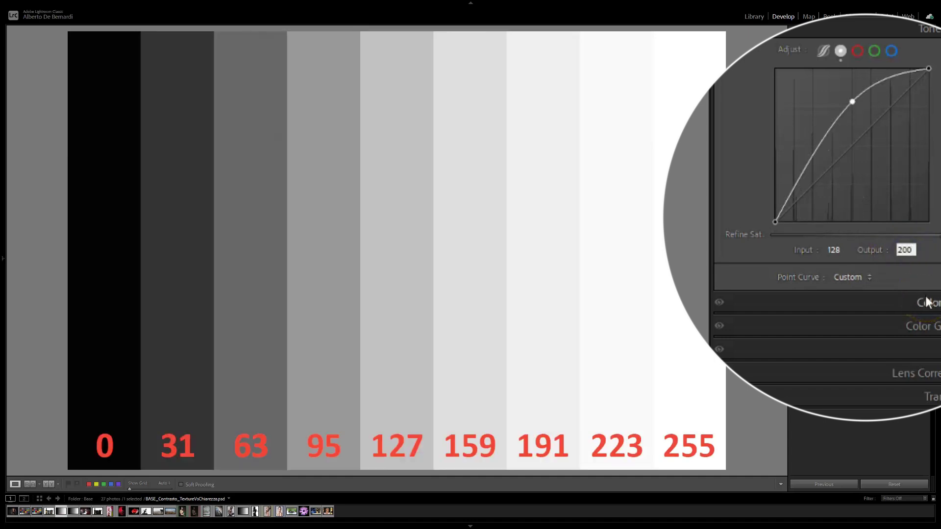
pyautogui.press('BackSpace')
pyautogui.press('BackSpace')
pyautogui.press('BackSpace')
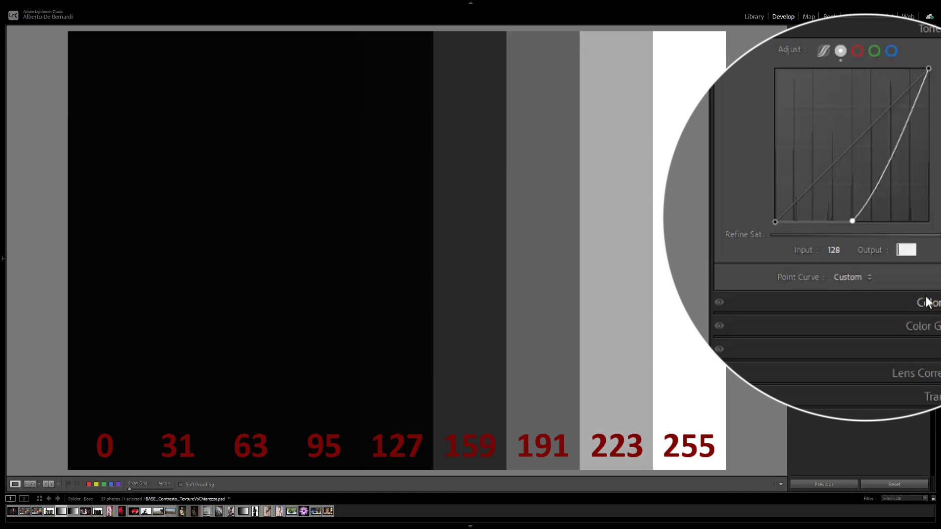
pyautogui.write('100')
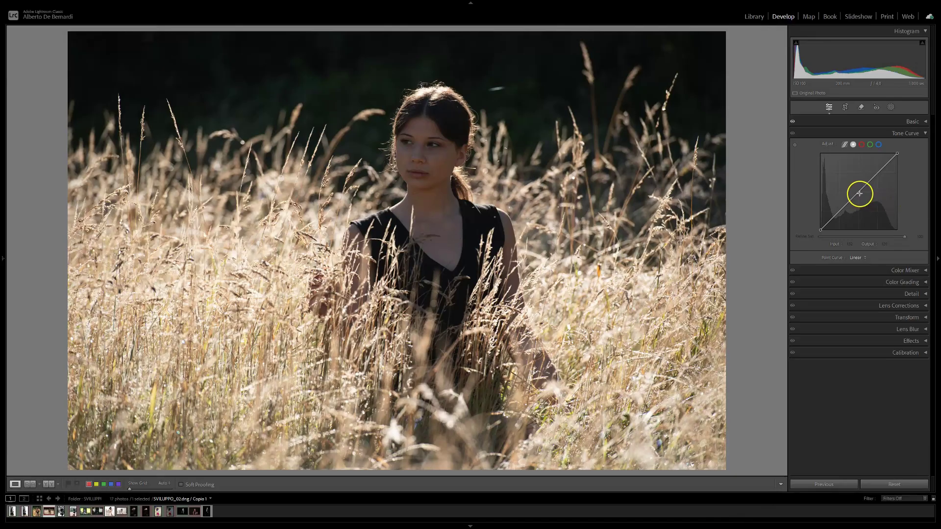
# Add a midtone point to the portrait's curve and lift it, settling at input 126, output 166
pyautogui.click(858, 192)
pyautogui.moveTo(854, 167); pyautogui.dragTo(852, 155)
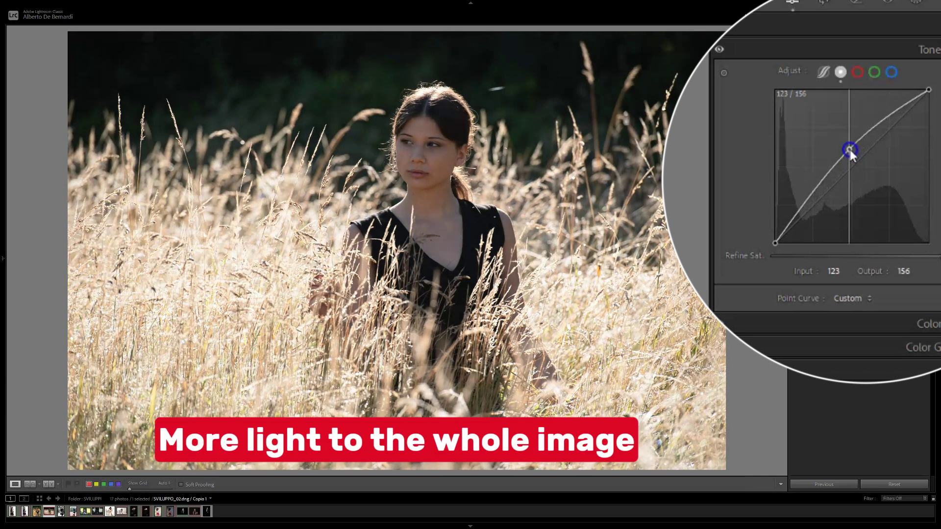
pyautogui.moveTo(849, 151); pyautogui.dragTo(855, 187)
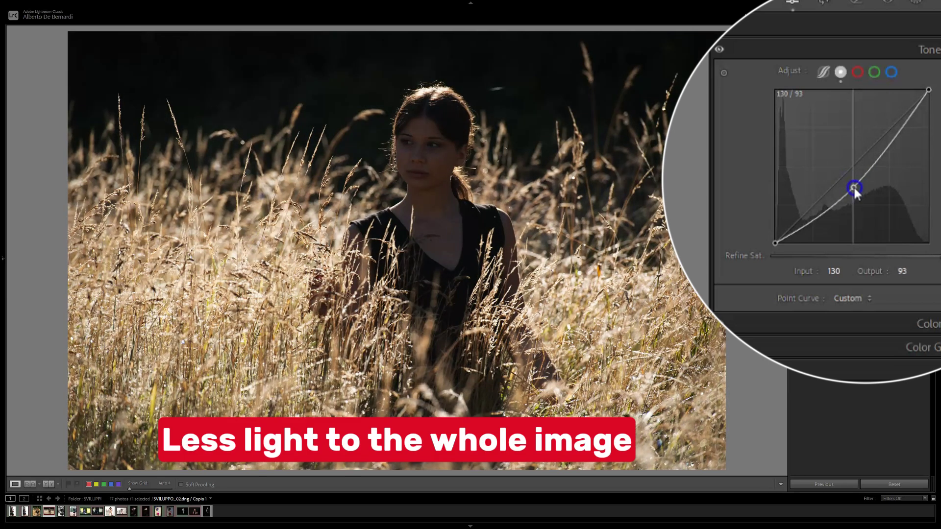
pyautogui.moveTo(855, 189); pyautogui.dragTo(799, 190)
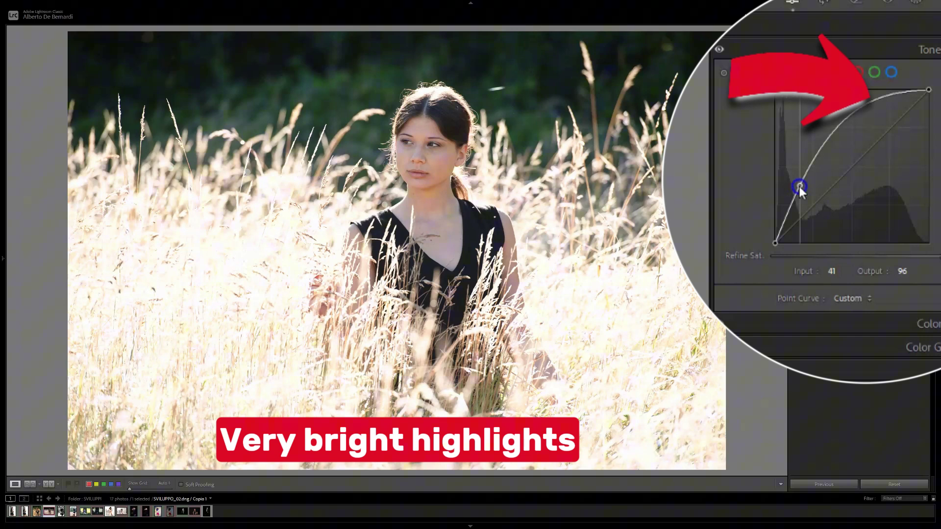
pyautogui.moveTo(800, 190); pyautogui.dragTo(903, 156)
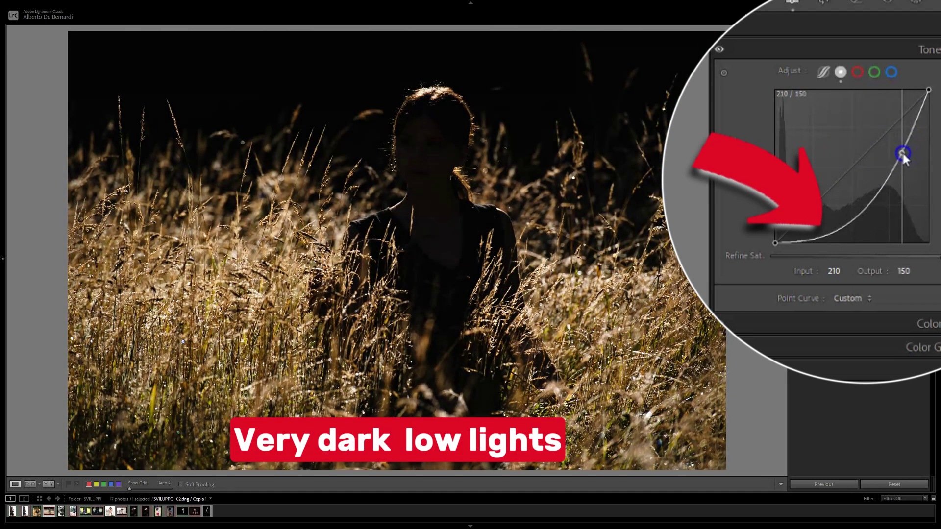
pyautogui.moveTo(904, 157); pyautogui.dragTo(852, 147)
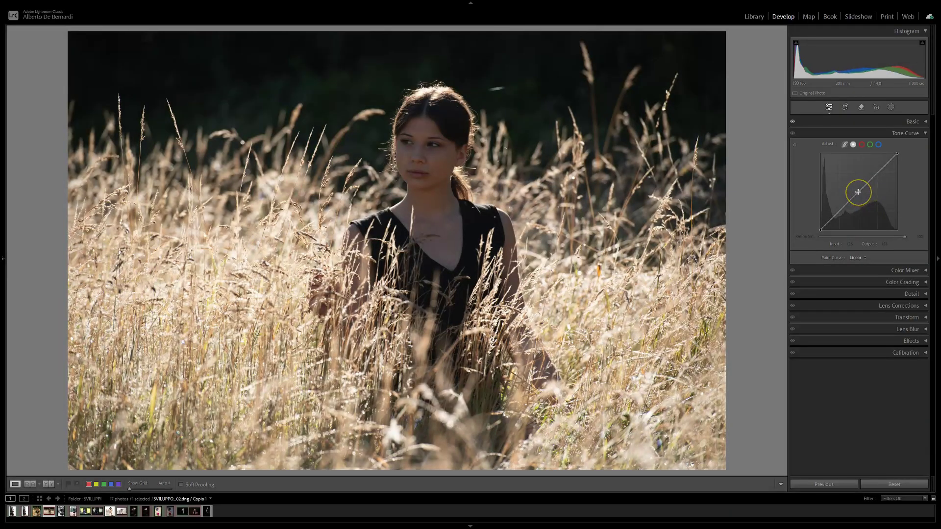
# Try an S-curve, drop the highlight point, and lift the shadow point to input 55, output 65
pyautogui.click(857, 191)
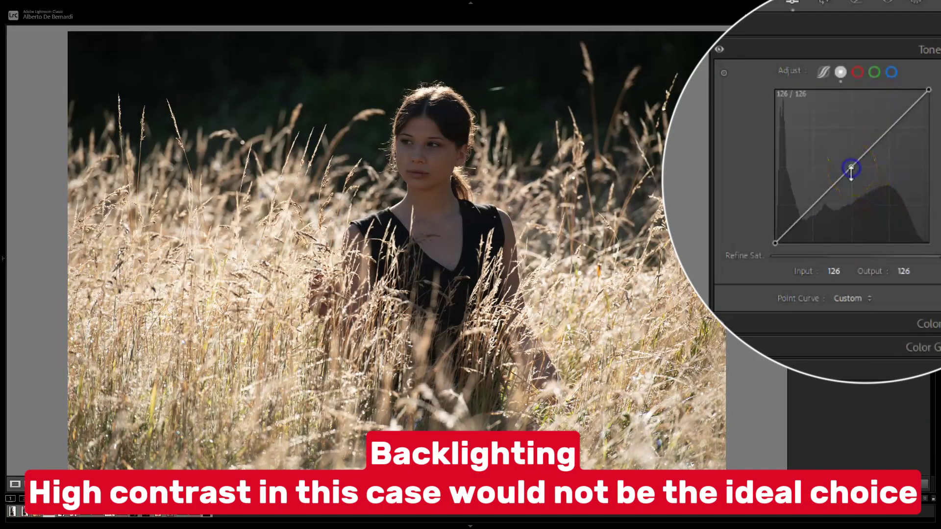
pyautogui.moveTo(819, 202); pyautogui.dragTo(822, 211)
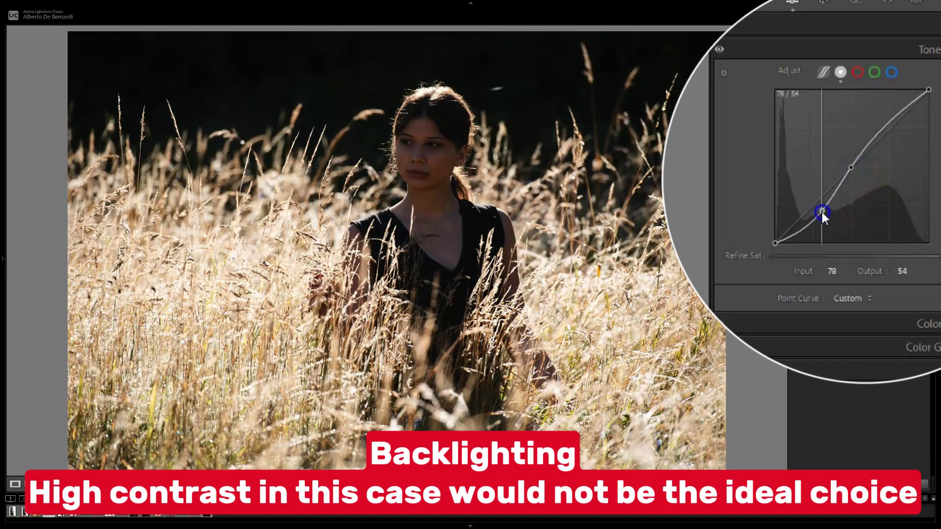
pyautogui.moveTo(884, 127); pyautogui.dragTo(881, 116)
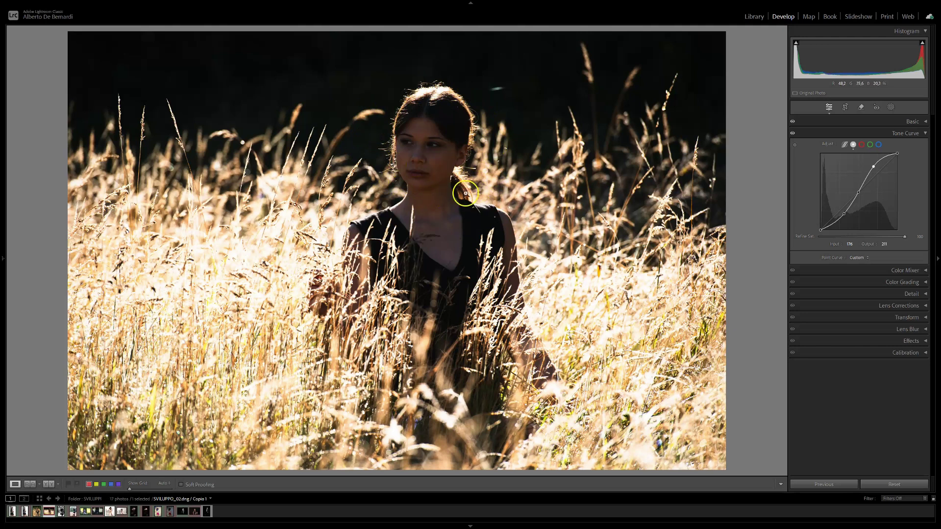
pyautogui.hotkey('ctrl', 'z')
pyautogui.moveTo(844, 215); pyautogui.dragTo(808, 208)
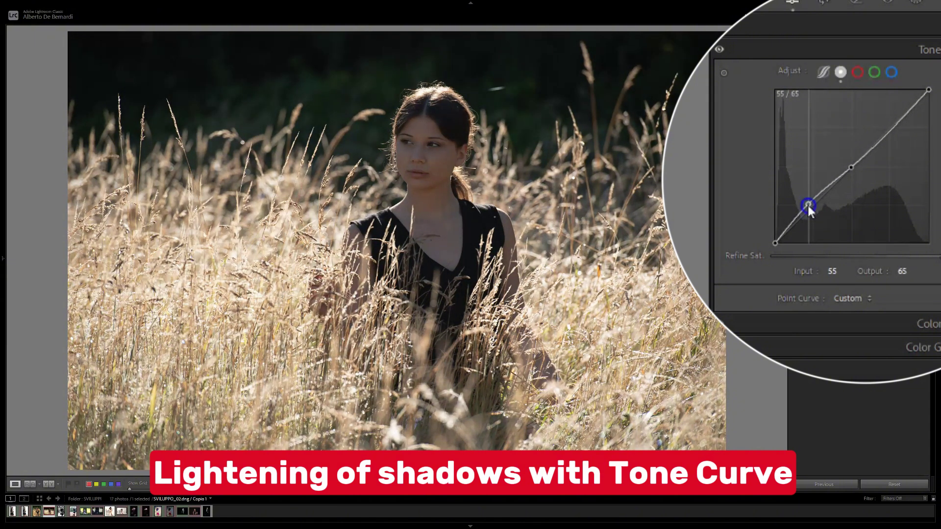
# Remove the shadow point, then lower the red channel curve to output 80 at input 122
pyautogui.doubleClick(837, 213)
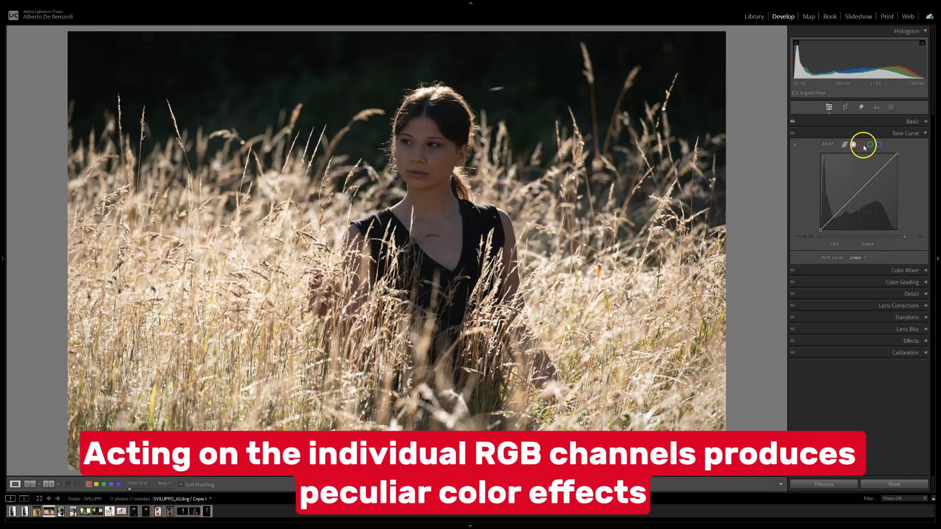
pyautogui.click(862, 145)
pyautogui.moveTo(860, 190)
pyautogui.mouseDown()
pyautogui.moveTo(856, 175)
pyautogui.moveTo(857, 207)
pyautogui.mouseUp()
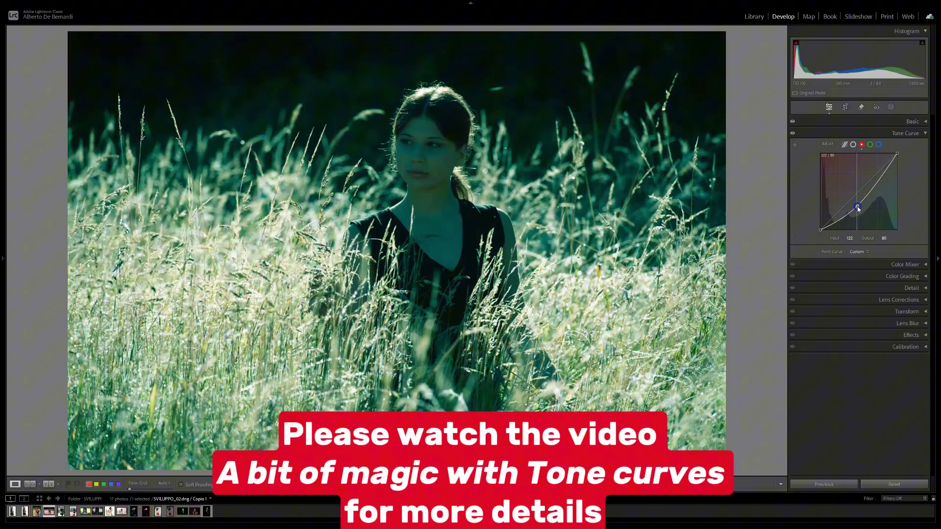